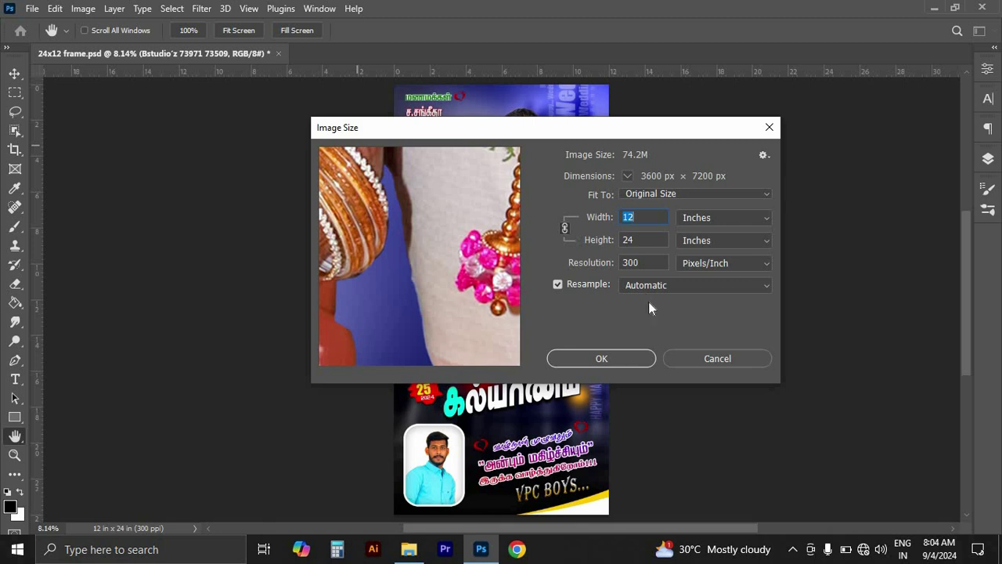
Dismiss the Image Size dialog without changes and examine the wedding flyer and its layer stack.
click(686, 359)
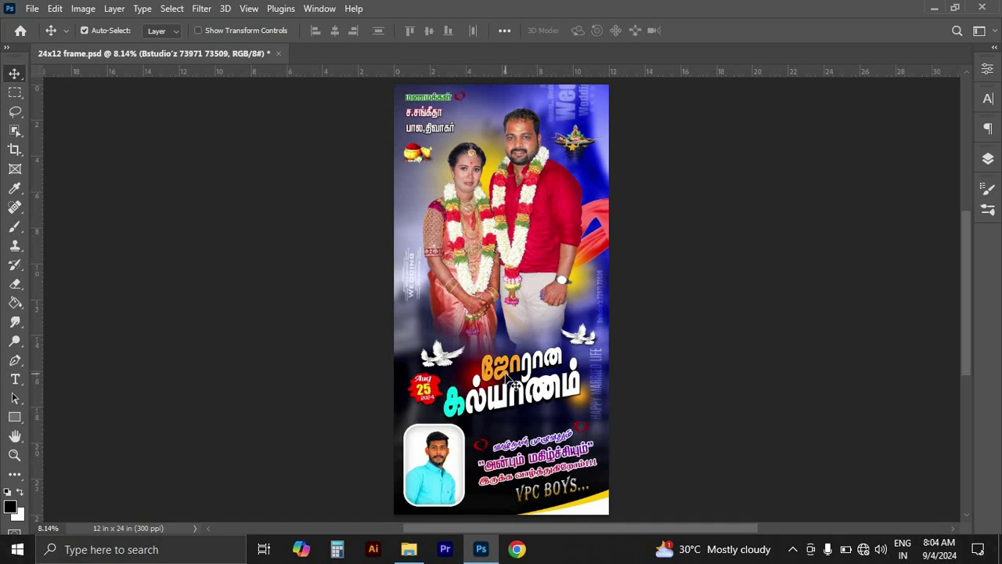
scroll(507, 380, up, 2)
scroll(507, 380, up, 2)
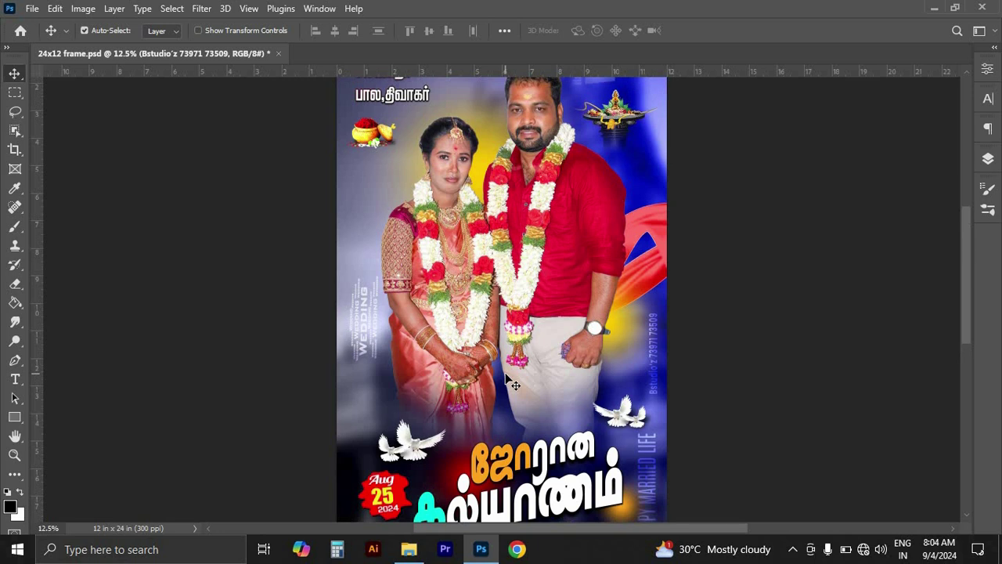
scroll(507, 380, down, 2)
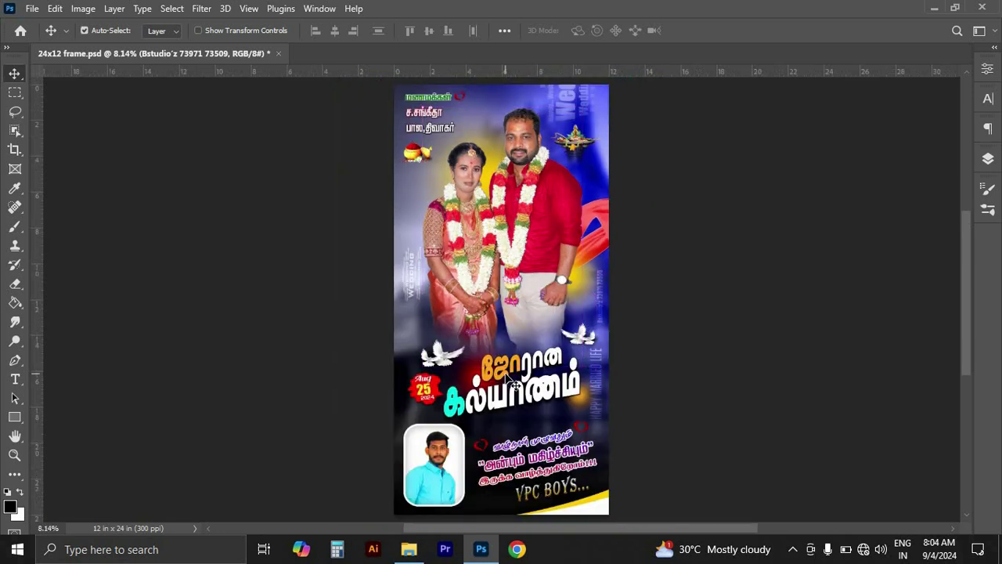
click(987, 159)
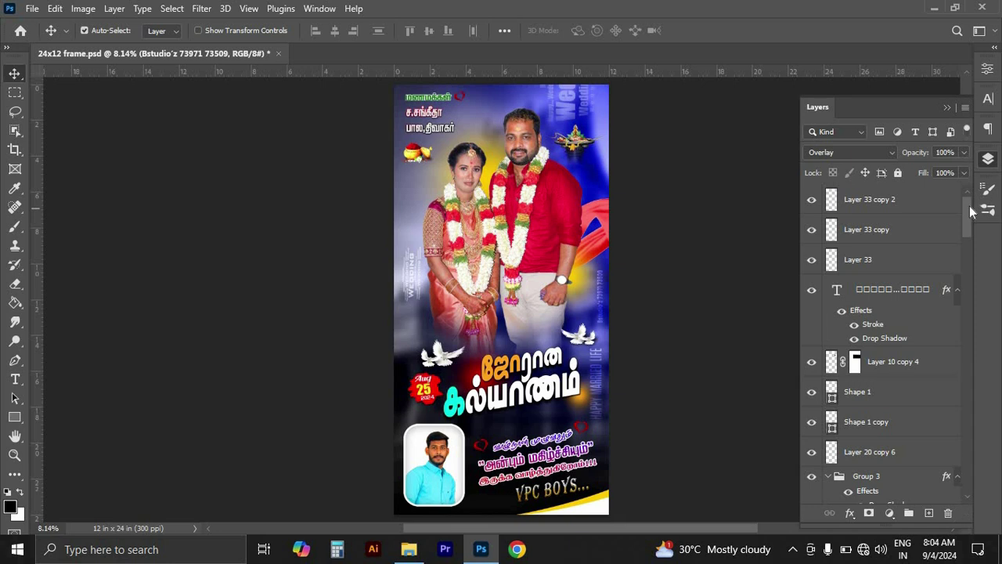
drag(970, 230, 972, 204)
drag(964, 214, 965, 473)
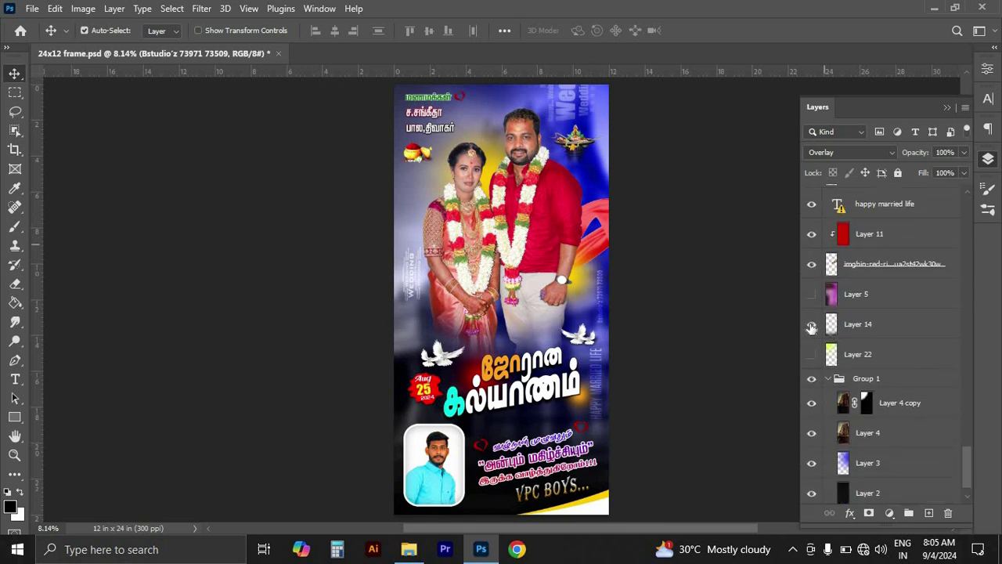
Hide the red ribbon image layer, checking what Layer 14 and Layer 11 contribute by toggling their visibility.
click(811, 328)
click(811, 327)
click(811, 234)
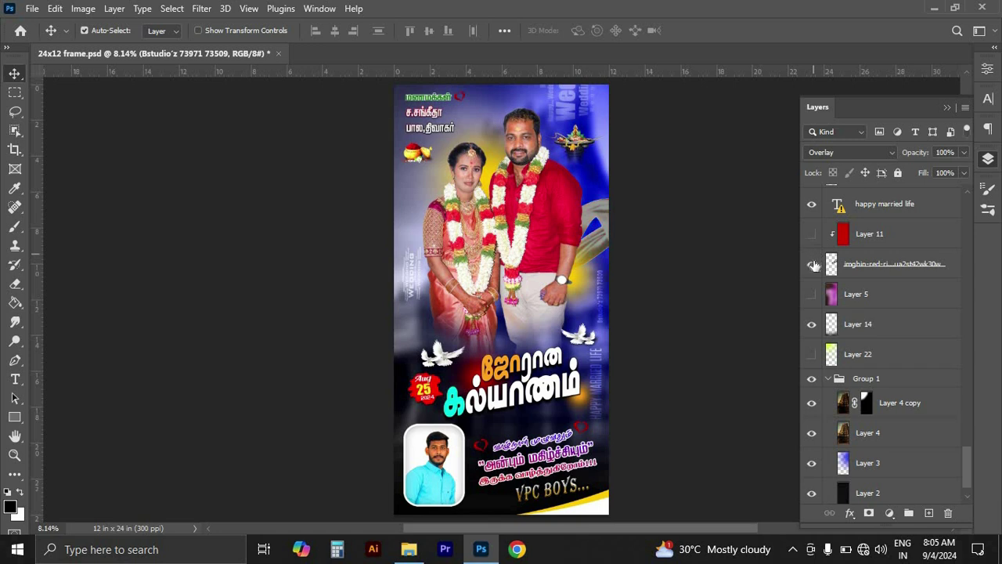
click(812, 264)
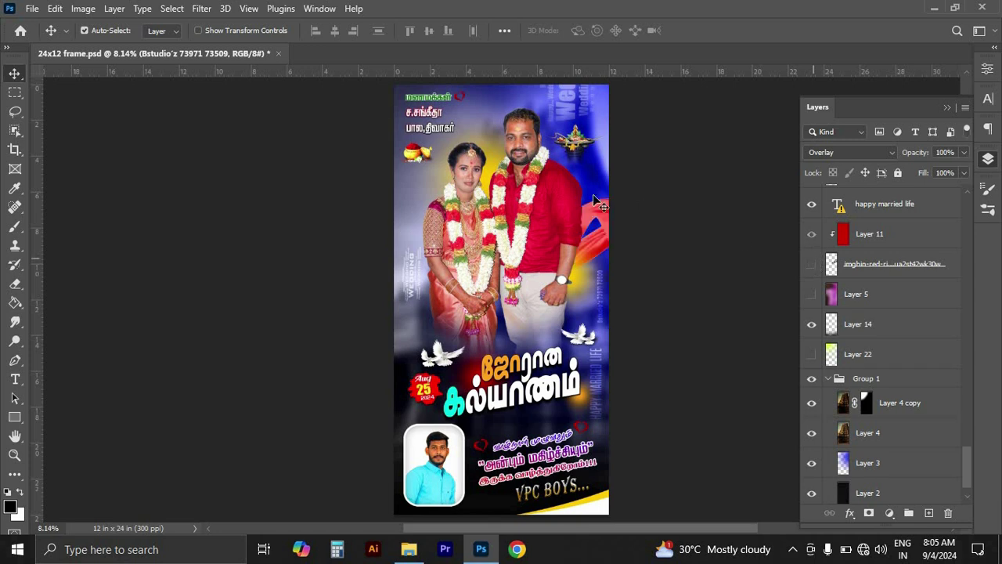
Try recolouring the blue background on Layer 3 with a Hue/Saturation hue shift of +107, and discard the adjustment.
click(601, 167)
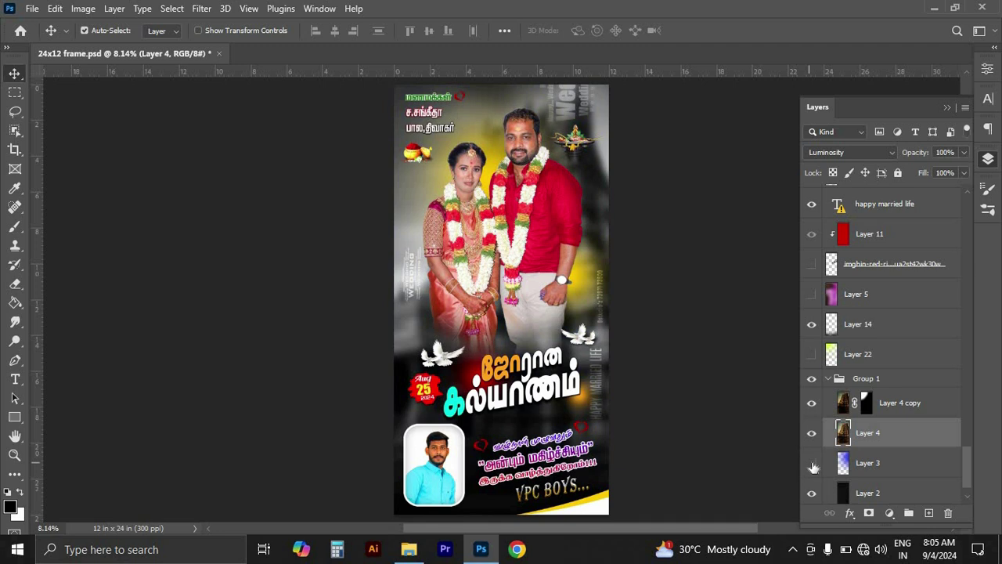
click(867, 465)
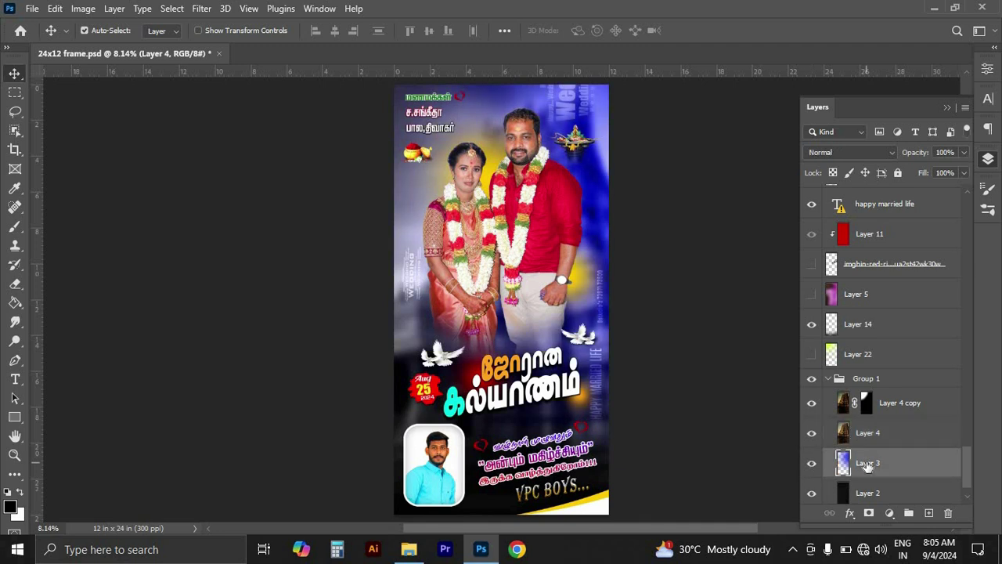
key(ctrl+u)
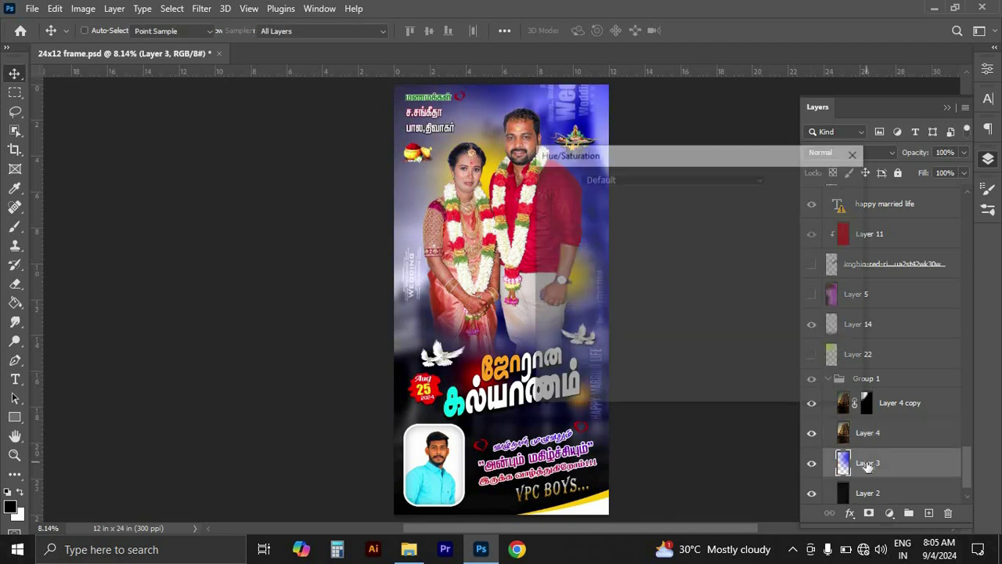
click(717, 254)
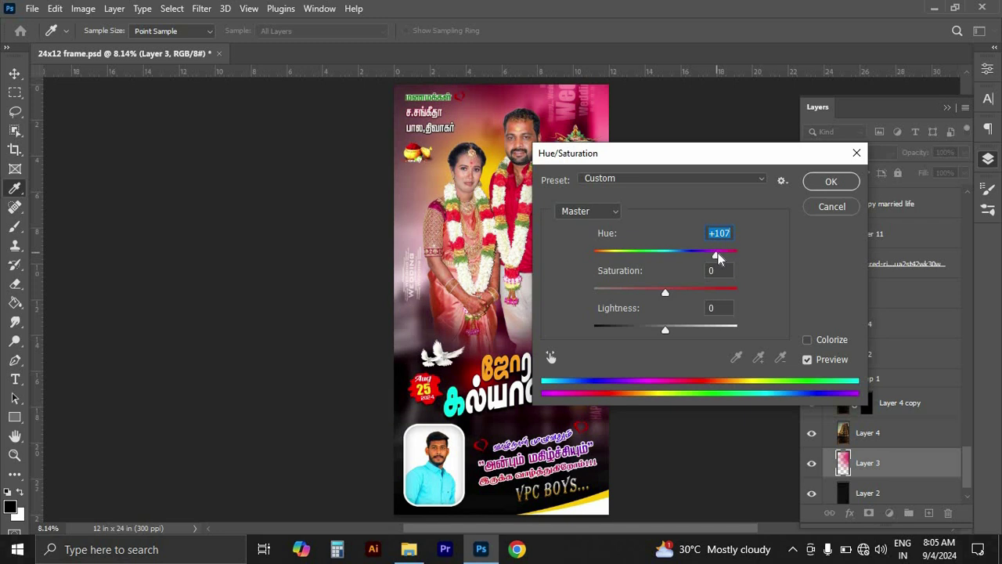
text(0)
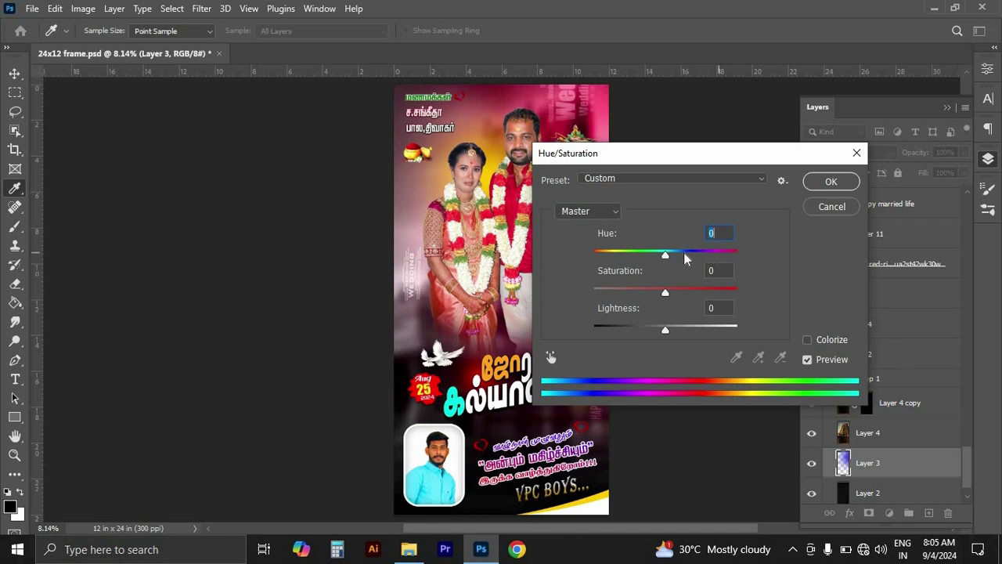
click(602, 256)
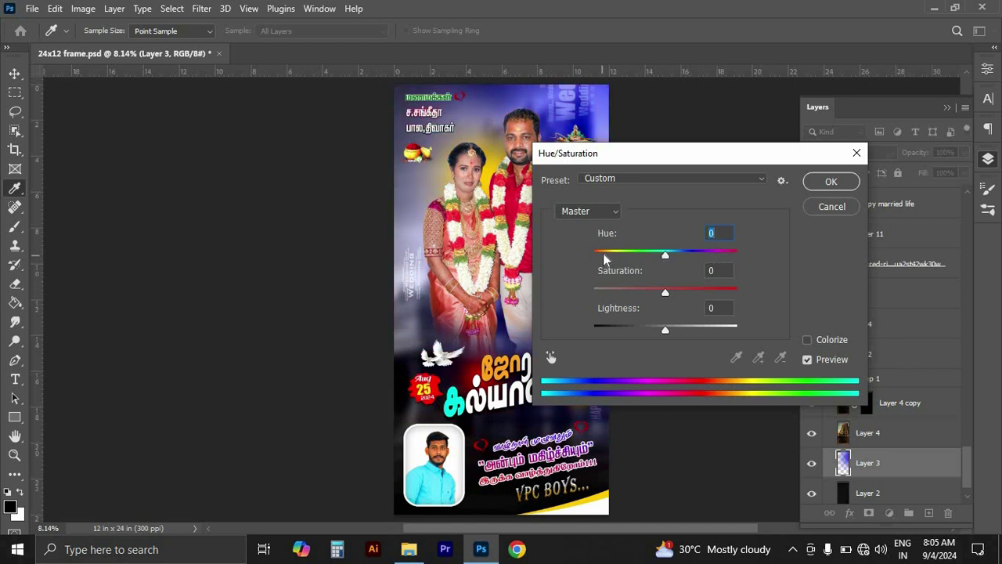
click(822, 210)
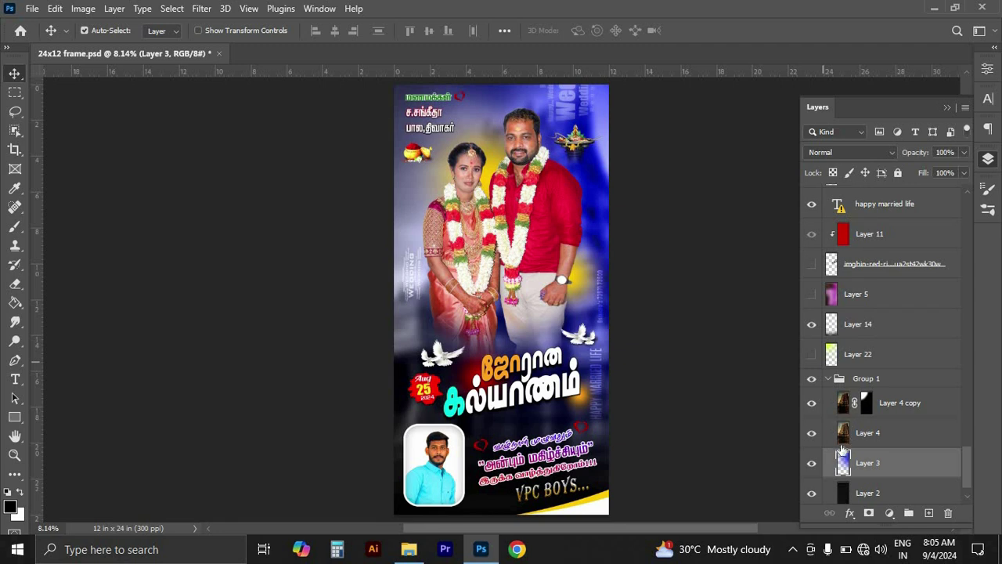
Check what Layer 14 and the portrait on Layer 32 contribute by toggling their visibility.
click(812, 324)
scroll(939, 435, up, 5)
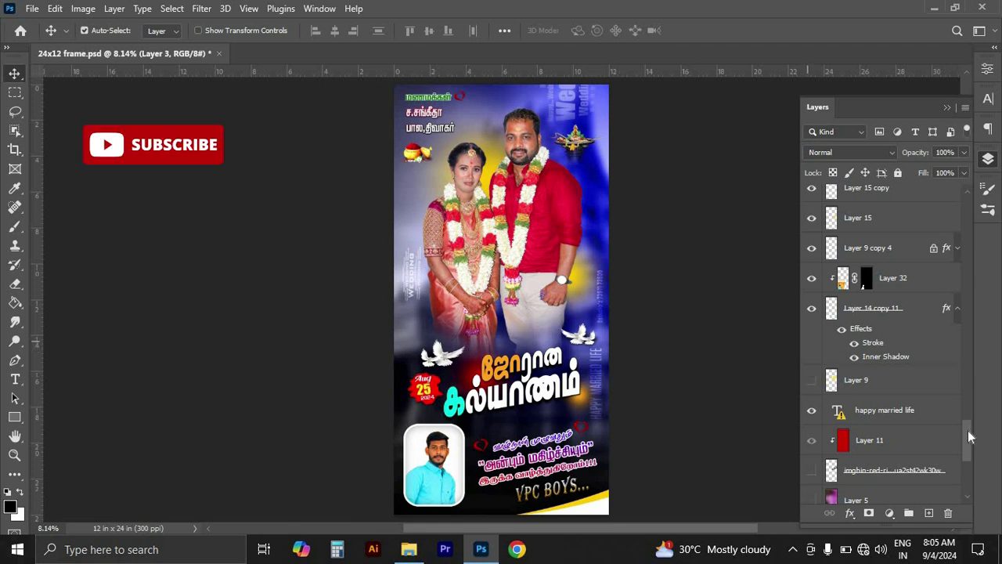
scroll(970, 437, up, 2)
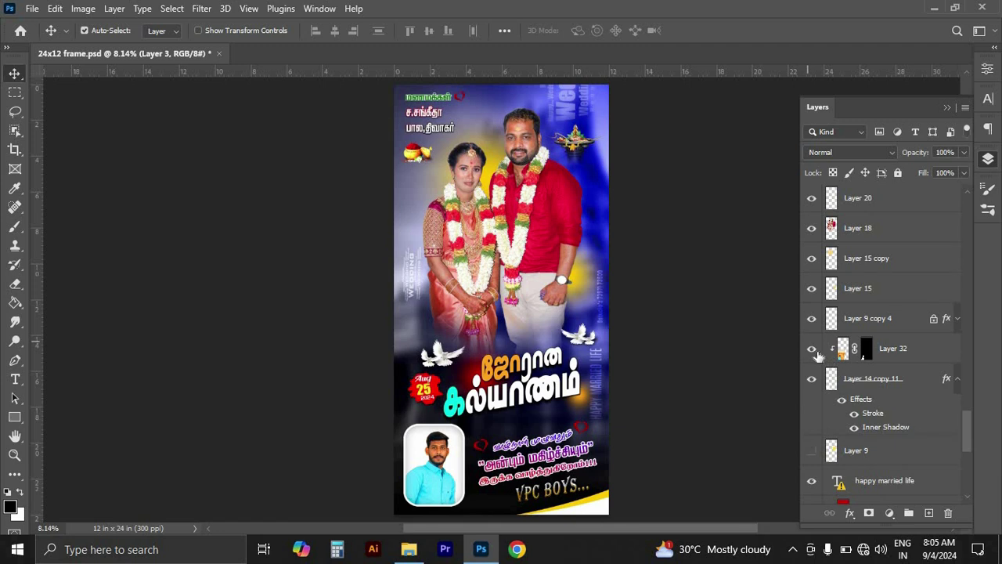
click(812, 349)
click(812, 349)
Try moving the portrait slightly downward inside its rounded white frame, and undo the move.
key(ctrl+plus)
key(ctrl+plus)
scroll(415, 443, down, 3)
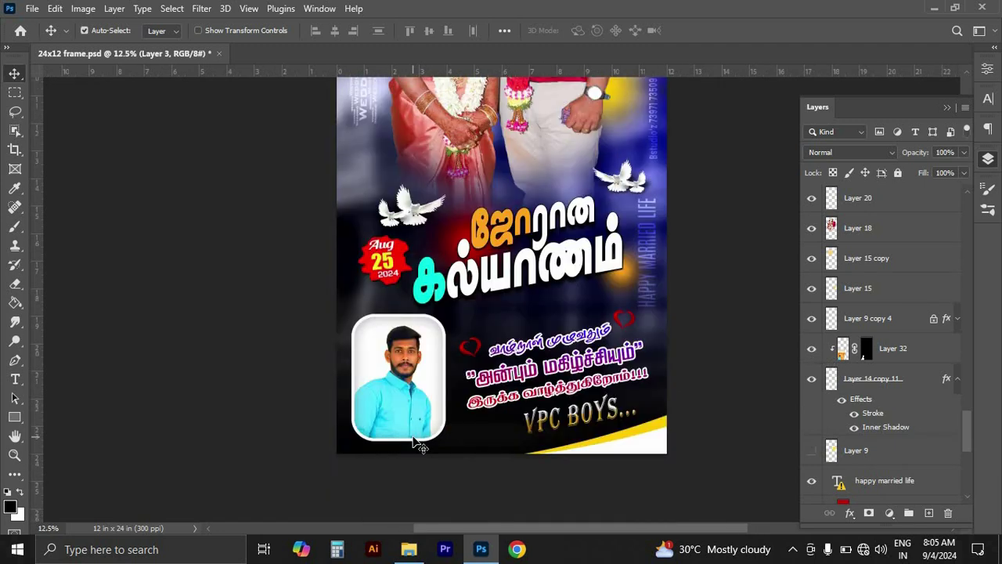
key(ctrl+plus)
key(ctrl+plus)
scroll(415, 442, down, 3)
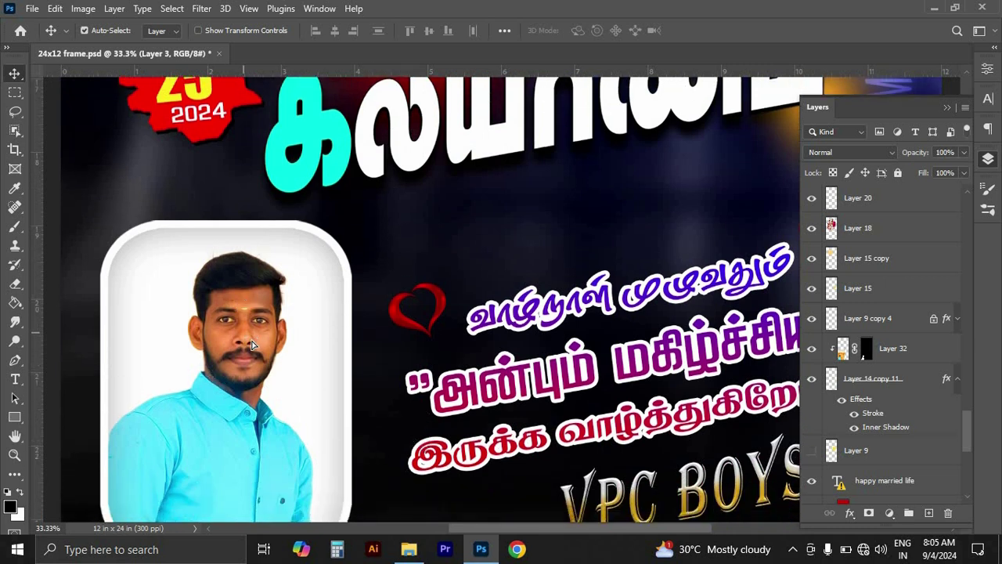
drag(250, 339, 249, 348)
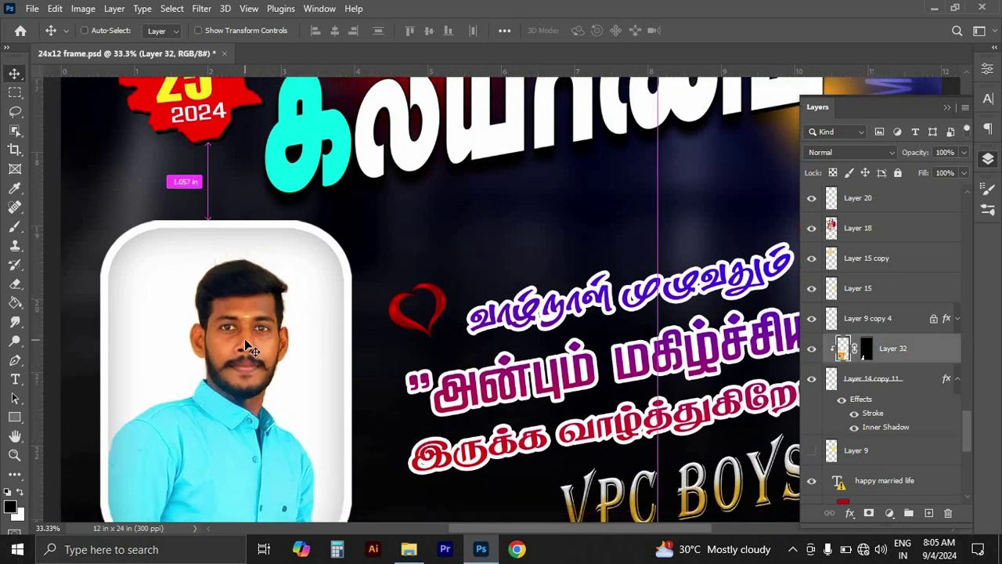
key(ctrl+z)
Move the couple photo on Layer 18 down about 1.4 inches and slightly to the left.
key(ctrl+minus)
scroll(245, 341, up, 1)
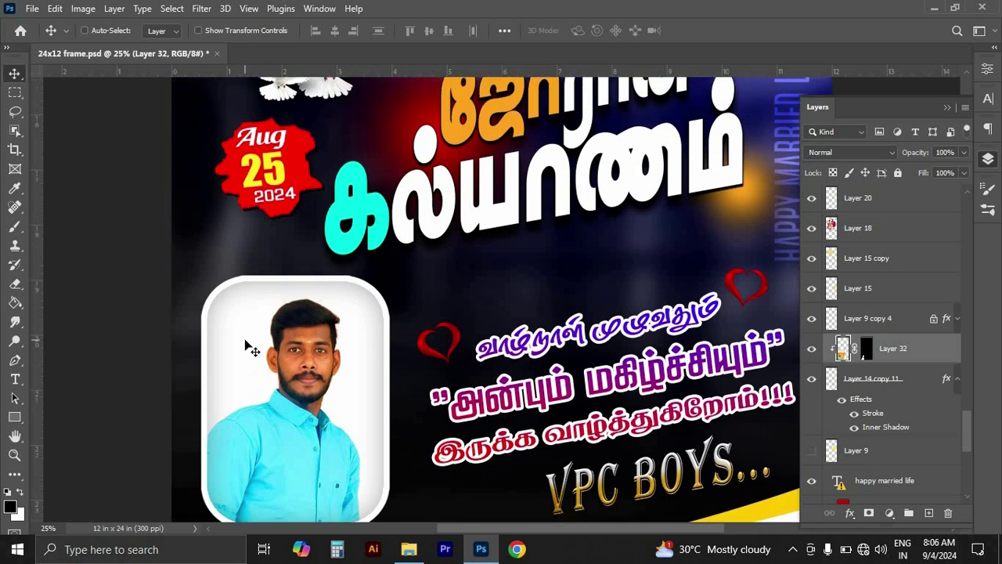
key(ctrl+minus)
key(ctrl+minus)
scroll(348, 286, up, 1)
scroll(416, 157, up, 3)
scroll(419, 164, up, 1)
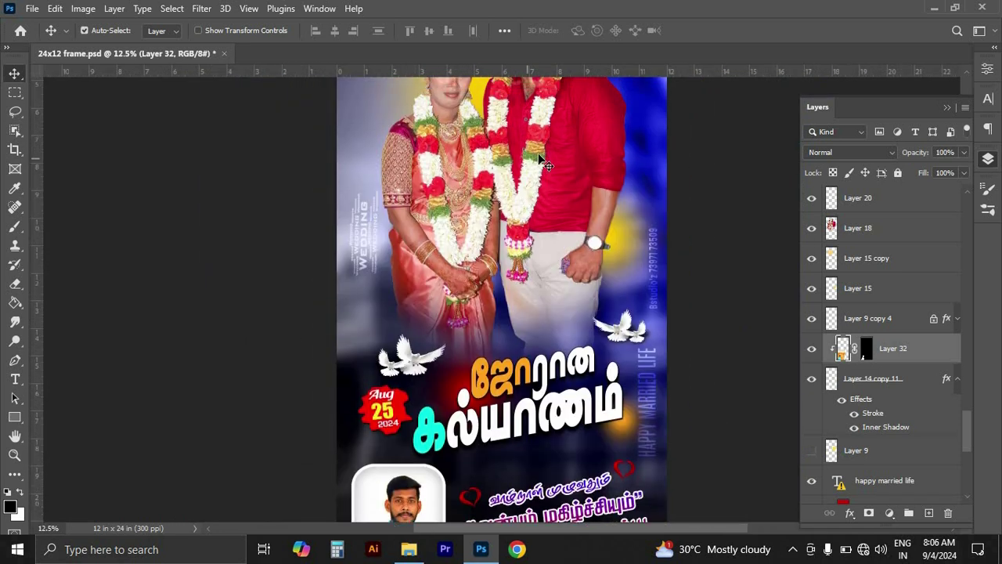
drag(524, 162, 523, 201)
Nudge the kumkum pot right, the oil lamp slightly down and the faded "Wedding" lettering slightly left.
scroll(526, 199, up, 6)
key(ctrl+plus)
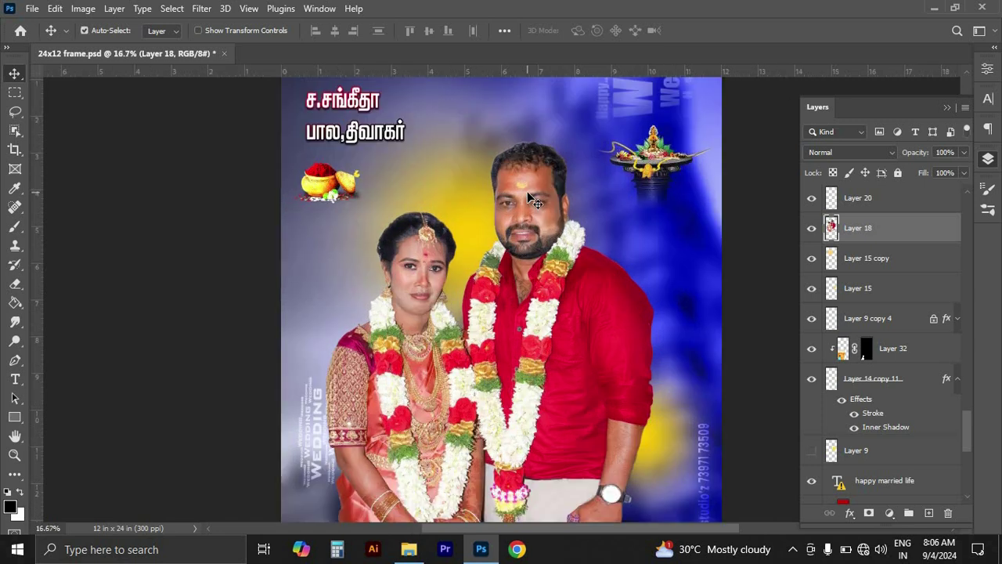
scroll(472, 217, up, 2)
click(340, 233)
drag(340, 233, 351, 235)
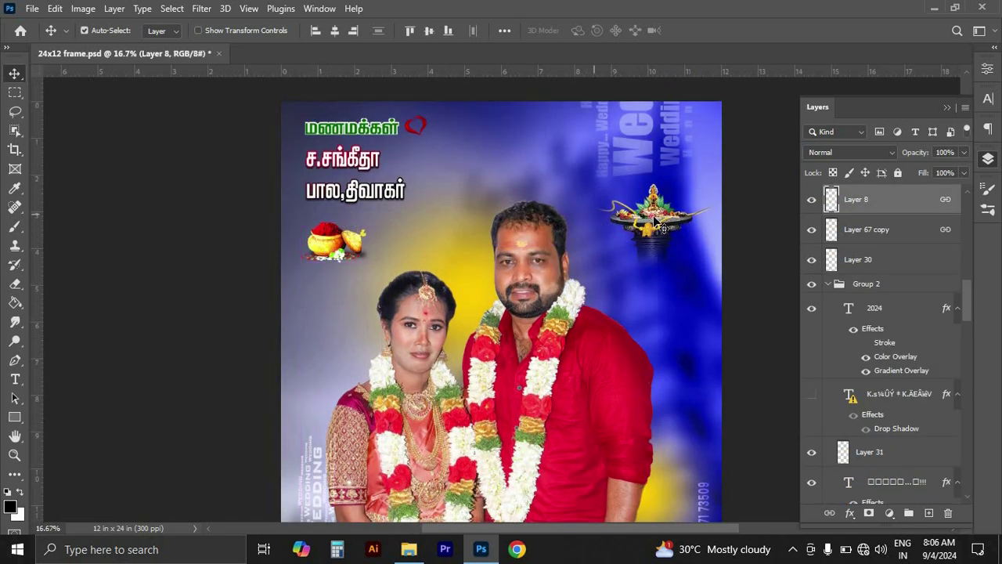
drag(649, 223, 652, 227)
drag(630, 156, 624, 156)
Nudge the white doves beside the groom and the red date badge slightly to the left.
scroll(614, 290, down, 1)
scroll(614, 290, down, 3)
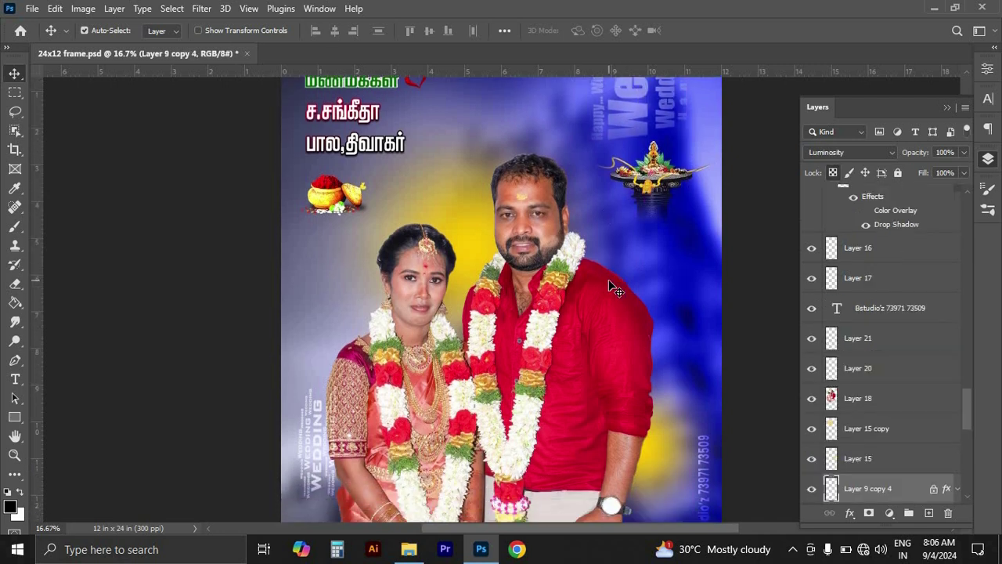
scroll(614, 289, down, 1)
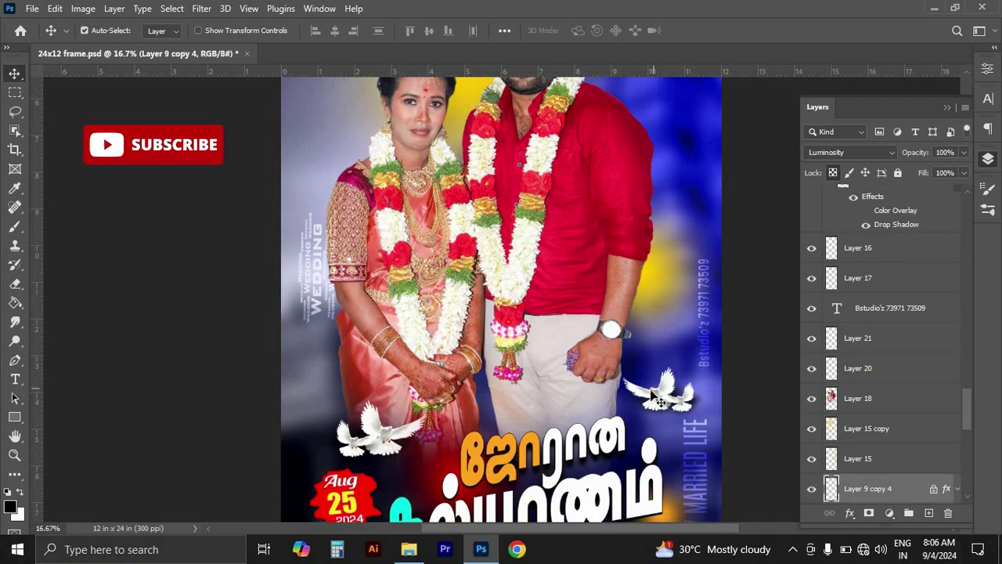
click(658, 399)
scroll(659, 400, down, 2)
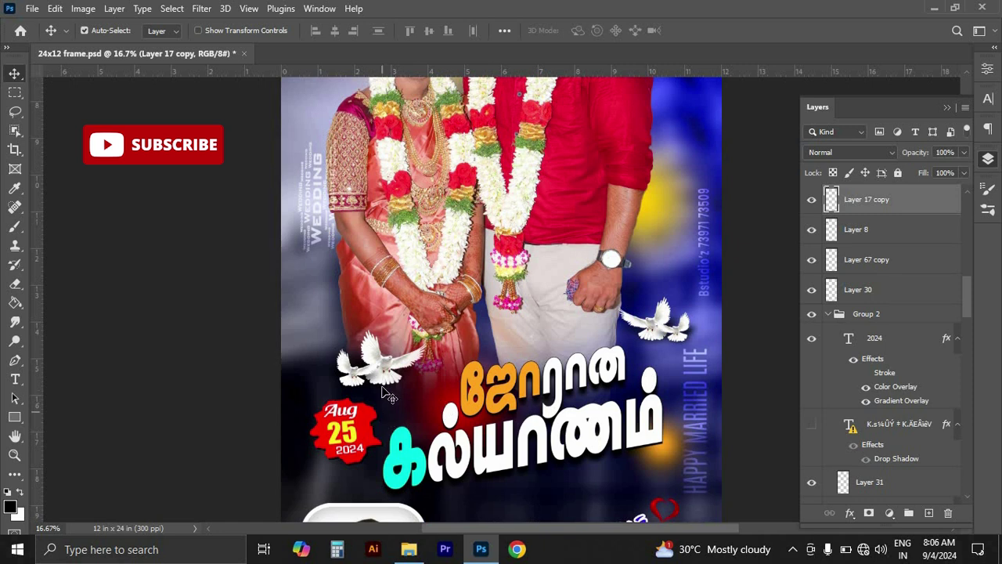
drag(368, 429, 358, 435)
Change the red date badge's day to 10 and its month to Nov.
double_click(351, 431)
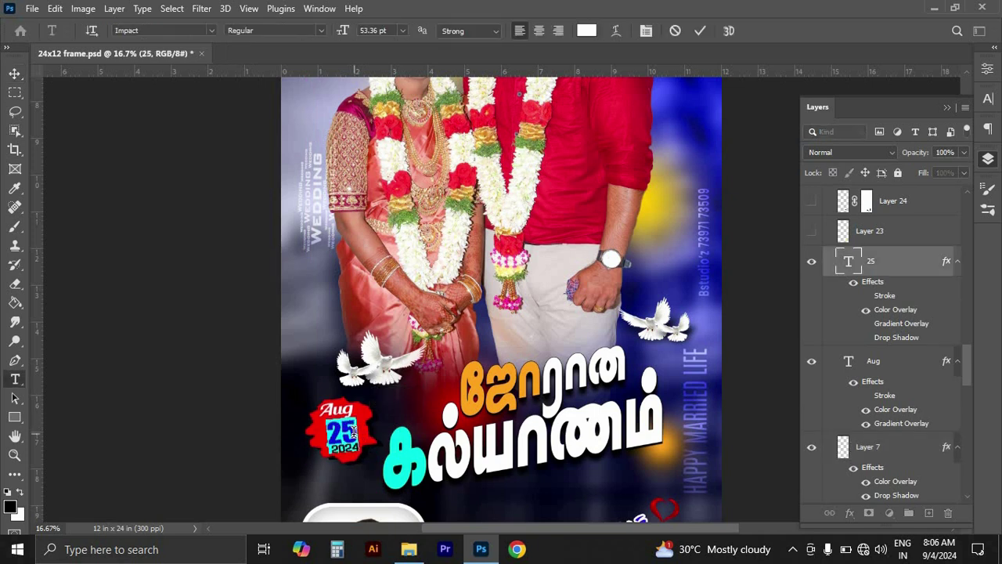
text(10)
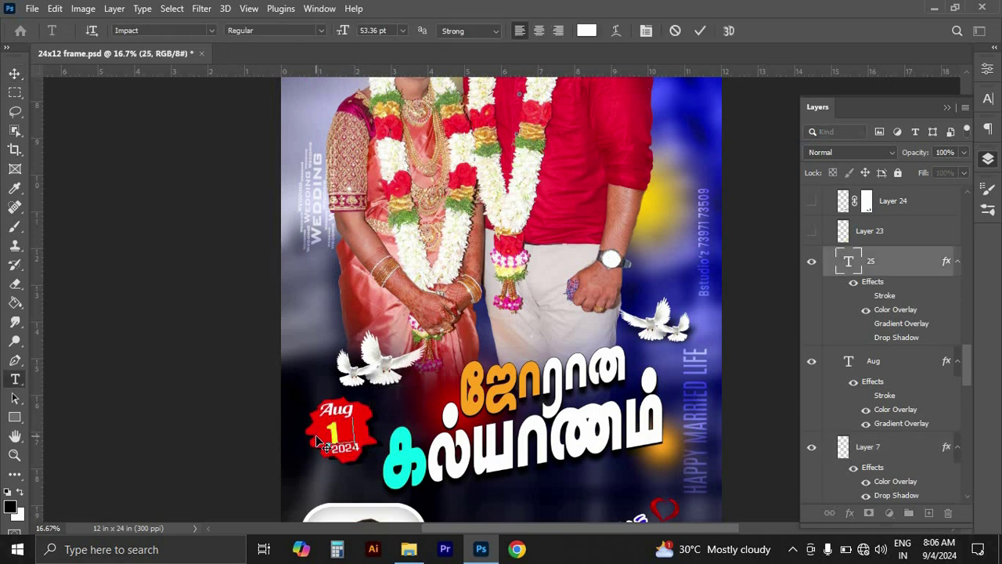
click(700, 31)
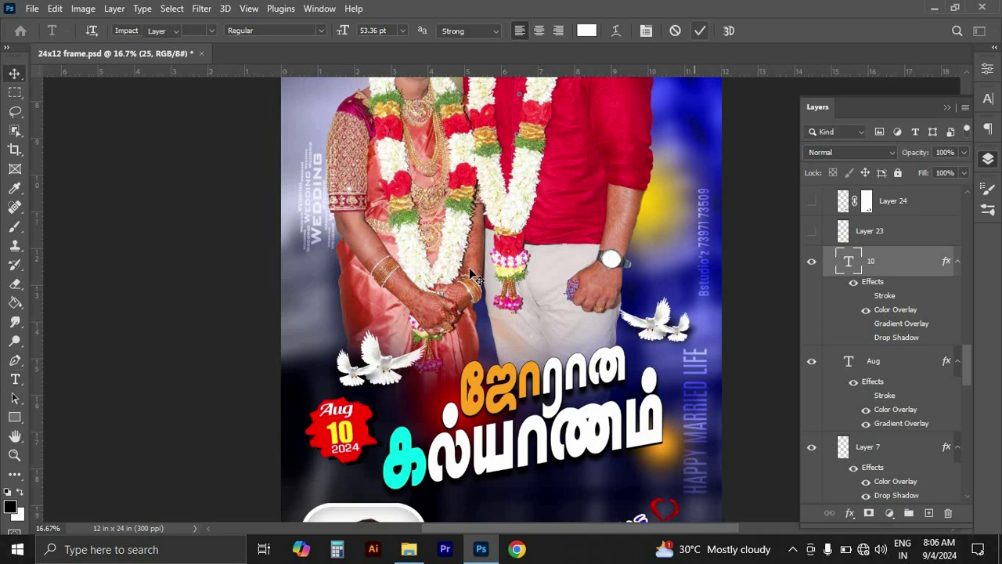
click(343, 406)
double_click(342, 406)
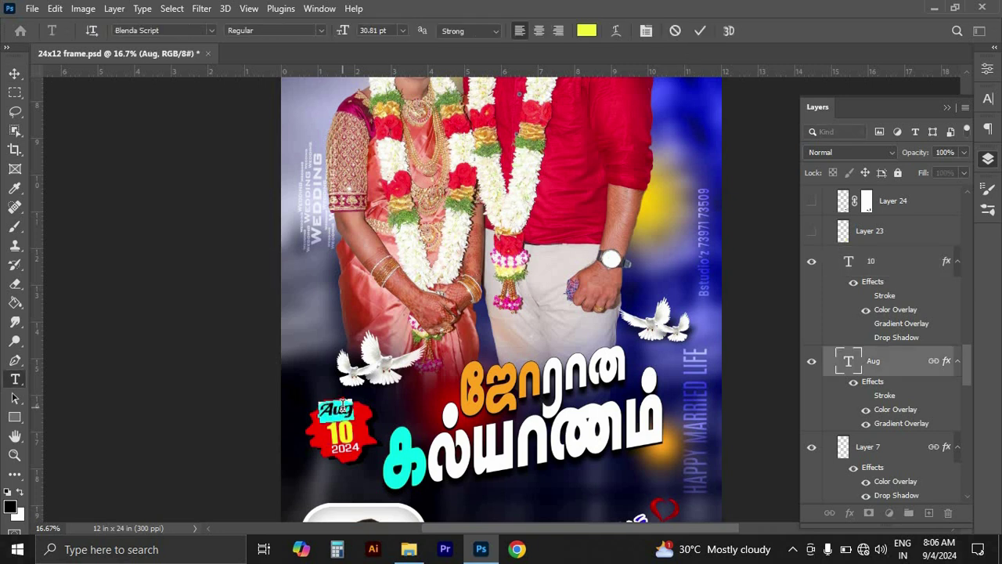
click(342, 406)
key(ctrl+a)
text(Nov)
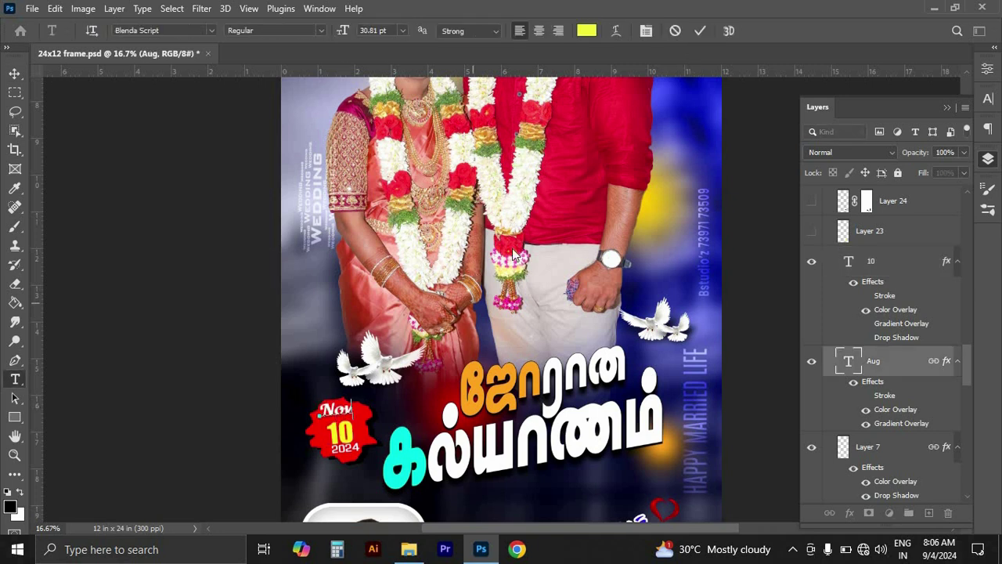
click(699, 31)
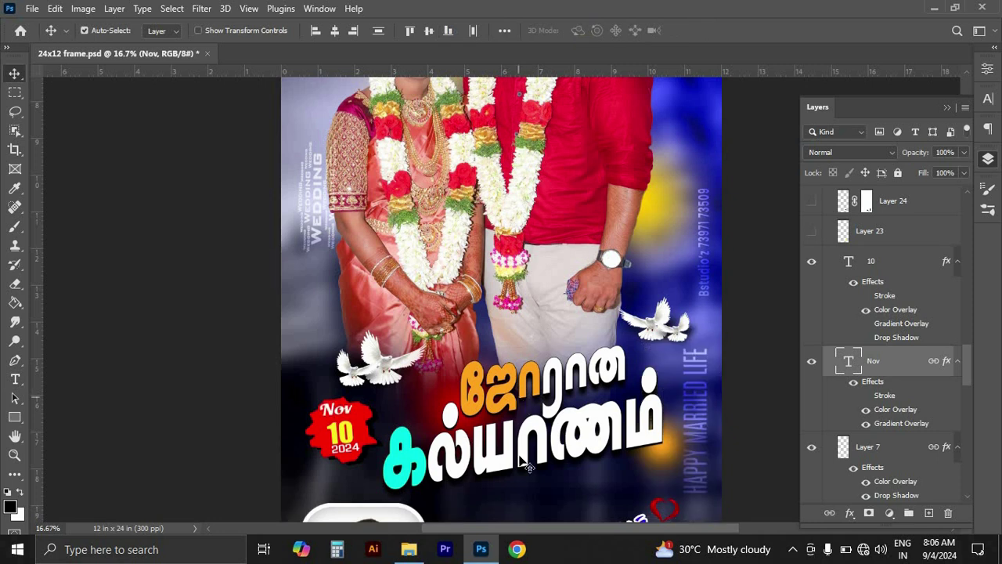
Nudge the red heart above the end of the Tamil greeting slightly up and to the right.
scroll(559, 462, down, 3)
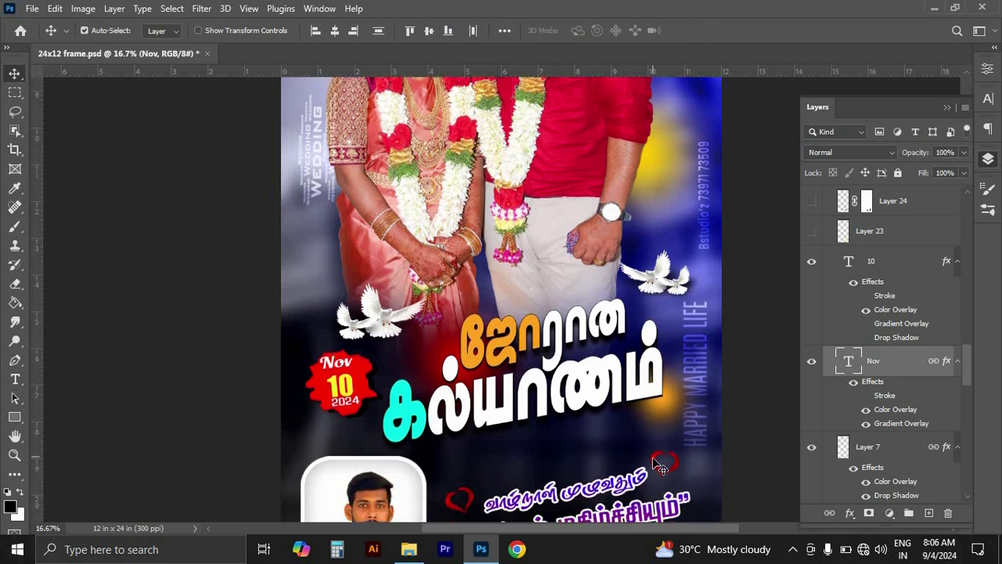
drag(656, 460, 662, 451)
scroll(575, 473, down, 4)
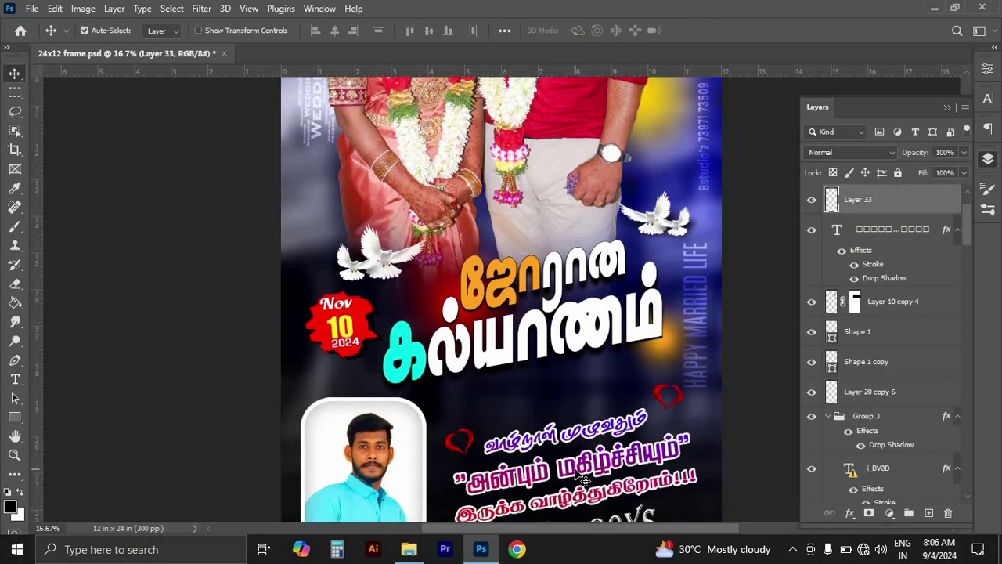
Open the three-line Tamil greeting below the title for text editing and exit the edit.
double_click(615, 459)
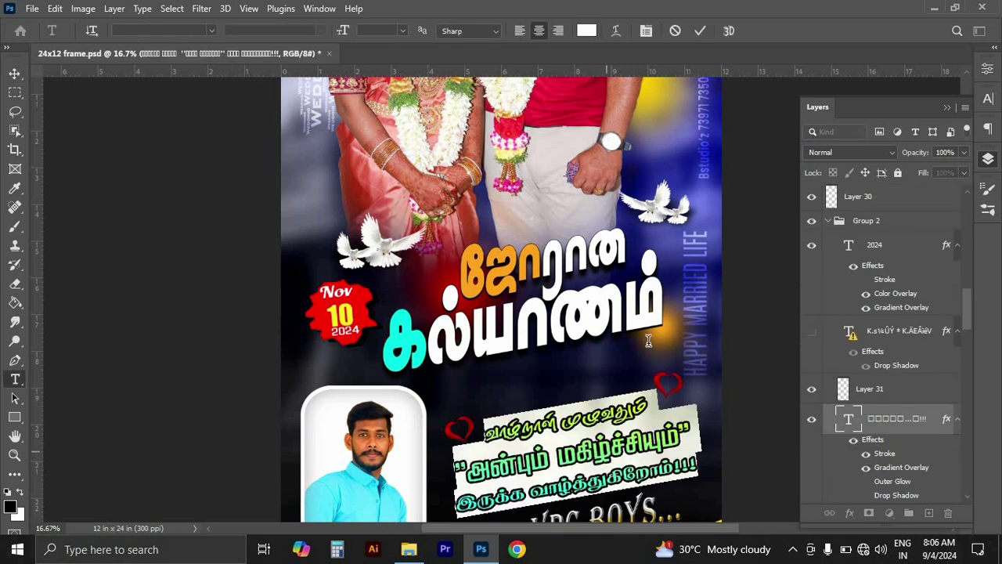
click(700, 30)
key(v)
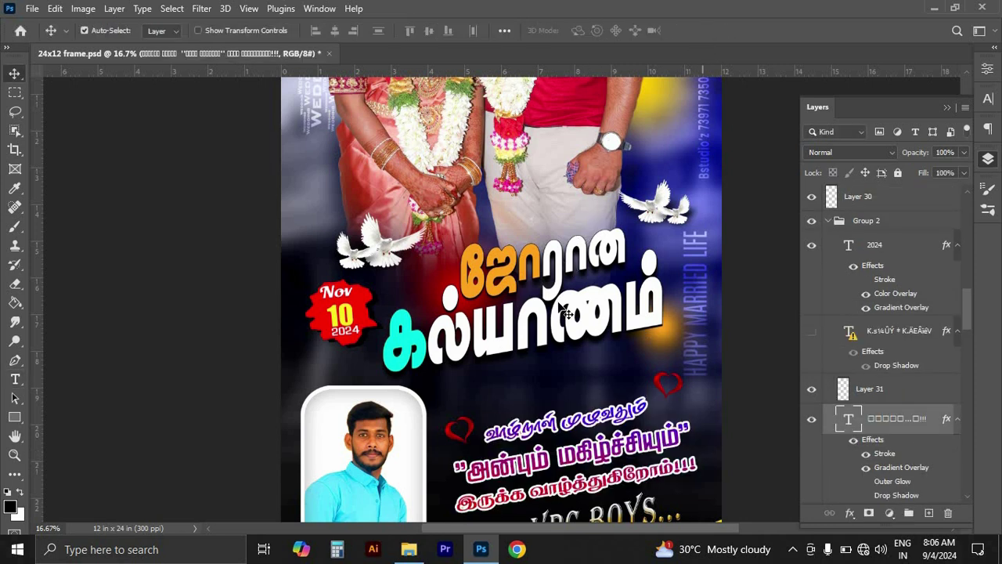
Move the large two-line Tamil title down about 0.8 inch, keeping it between the date badge and the vertical lettering.
drag(562, 308, 467, 304)
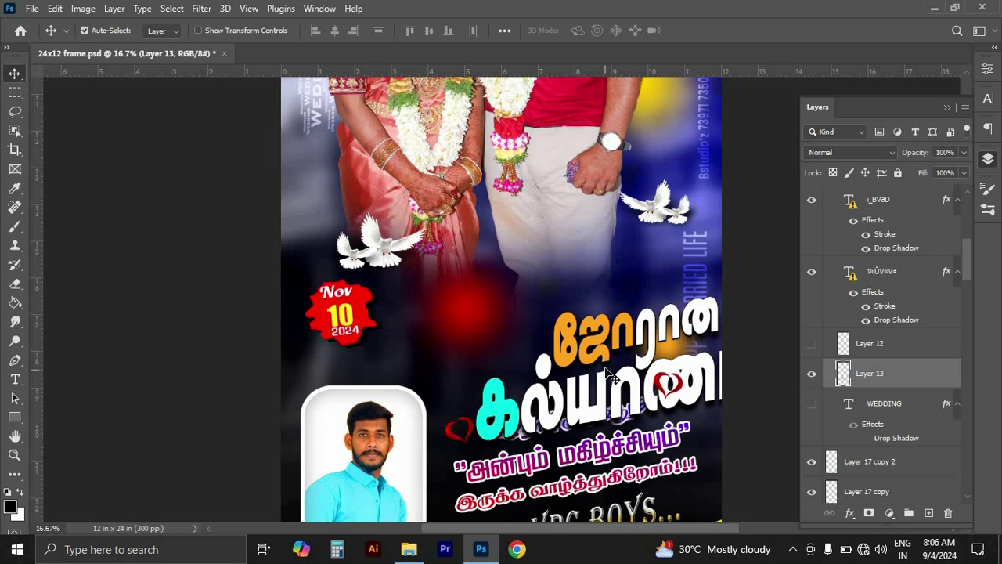
drag(591, 353, 499, 318)
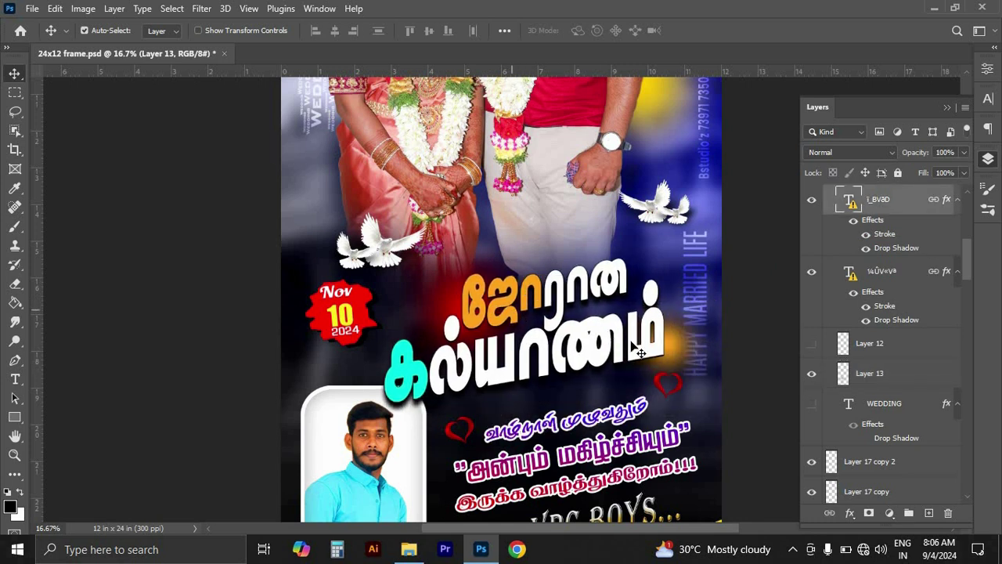
click(670, 340)
Look over the whole flyer, selecting the vertical "WEDDING" lettering and the background element on Layer 15 copy.
scroll(602, 304, up, 4)
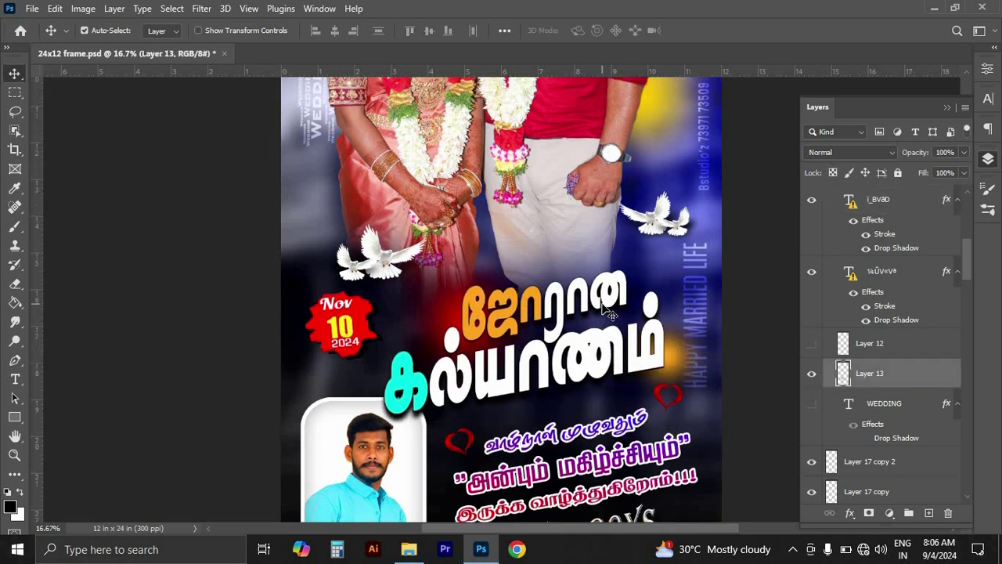
scroll(603, 304, up, 4)
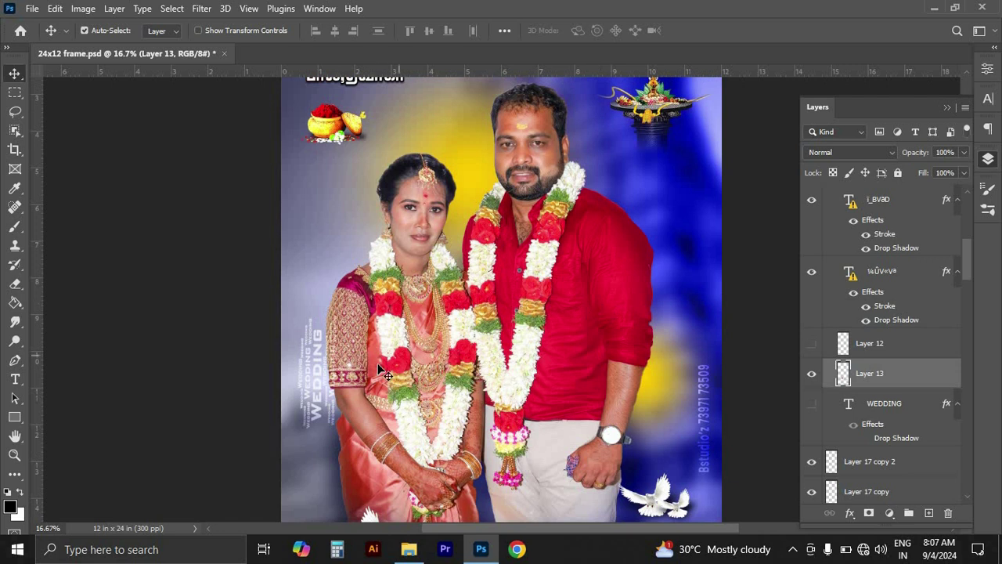
click(321, 384)
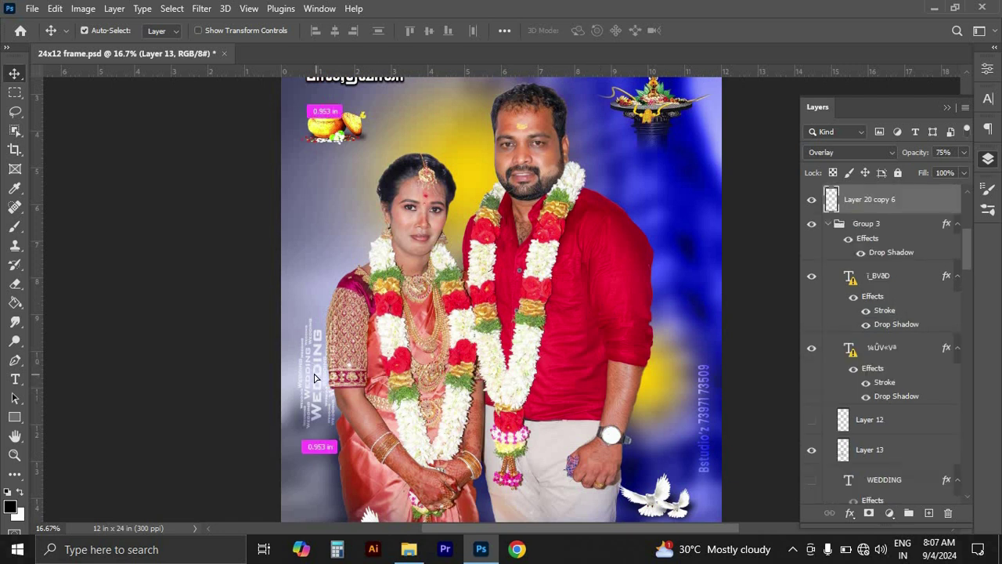
scroll(557, 276, up, 2)
scroll(559, 279, up, 2)
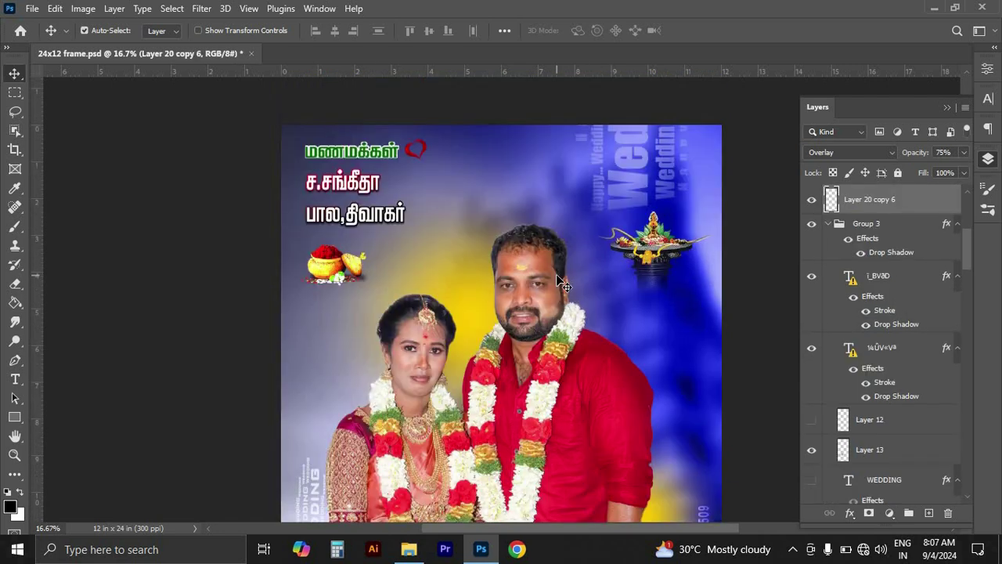
key(ctrl+minus)
key(ctrl+minus)
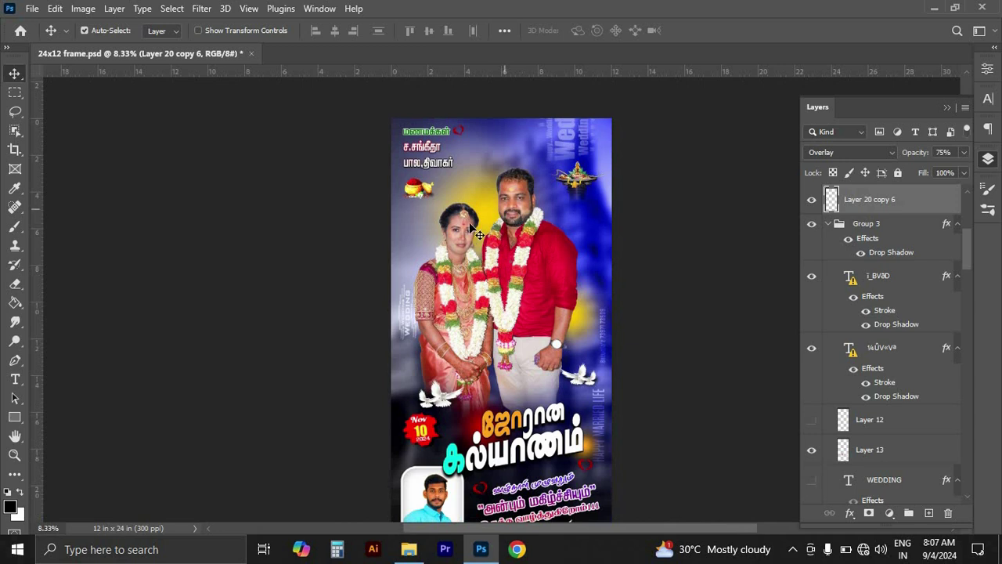
drag(489, 219, 486, 223)
scroll(487, 223, down, 3)
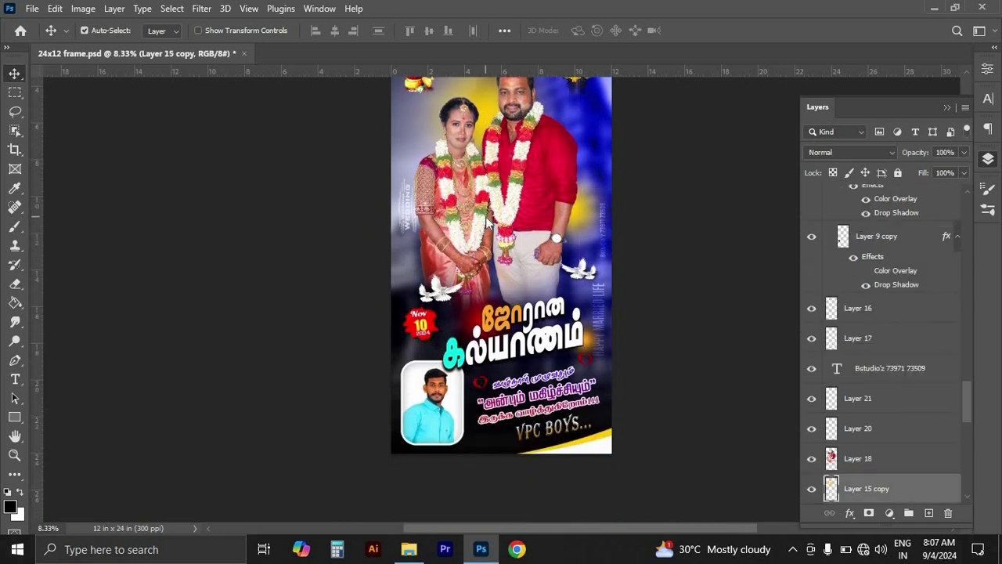
Hide the gold texture clipped to the "VPC BOYS..." text and show it again to compare the lettering.
click(558, 437)
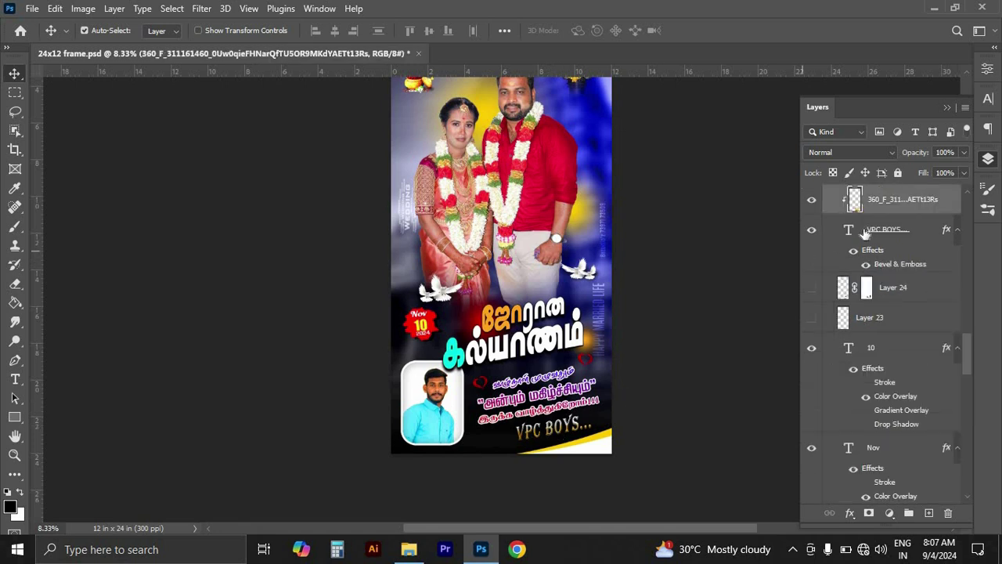
key(alt+bracketleft)
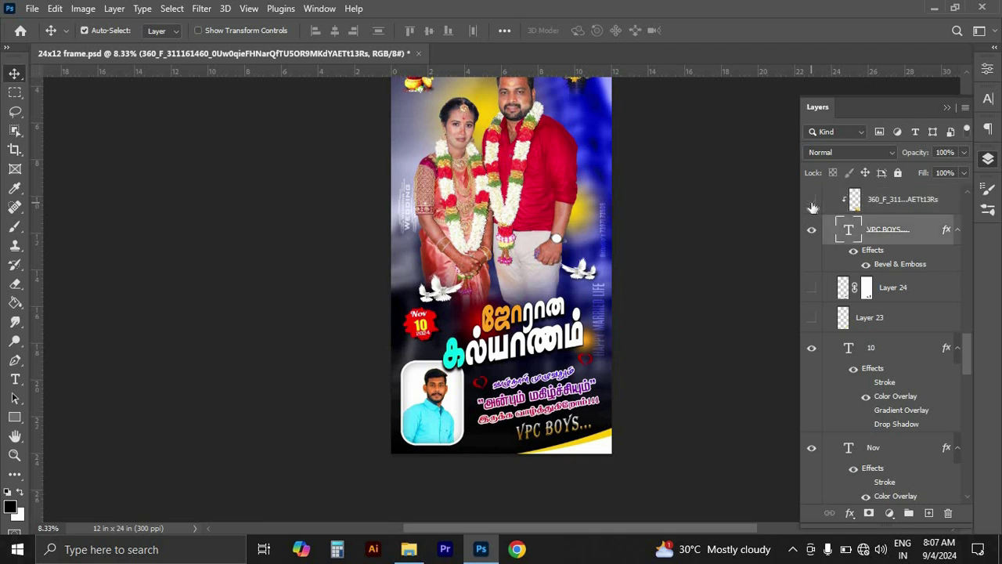
key(ctrl+plus)
key(ctrl+plus)
key(ctrl+plus)
key(ctrl+plus)
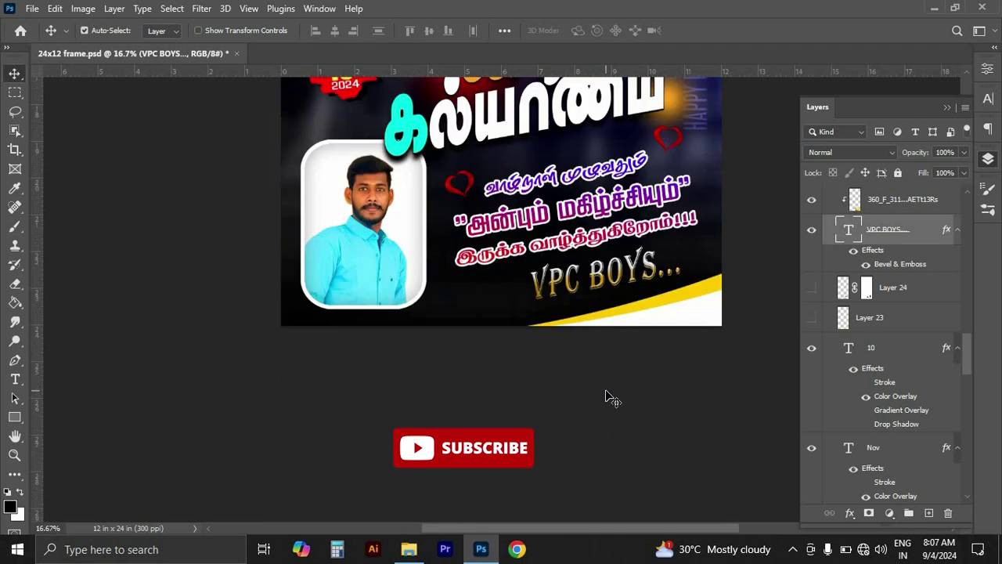
key(ctrl+plus)
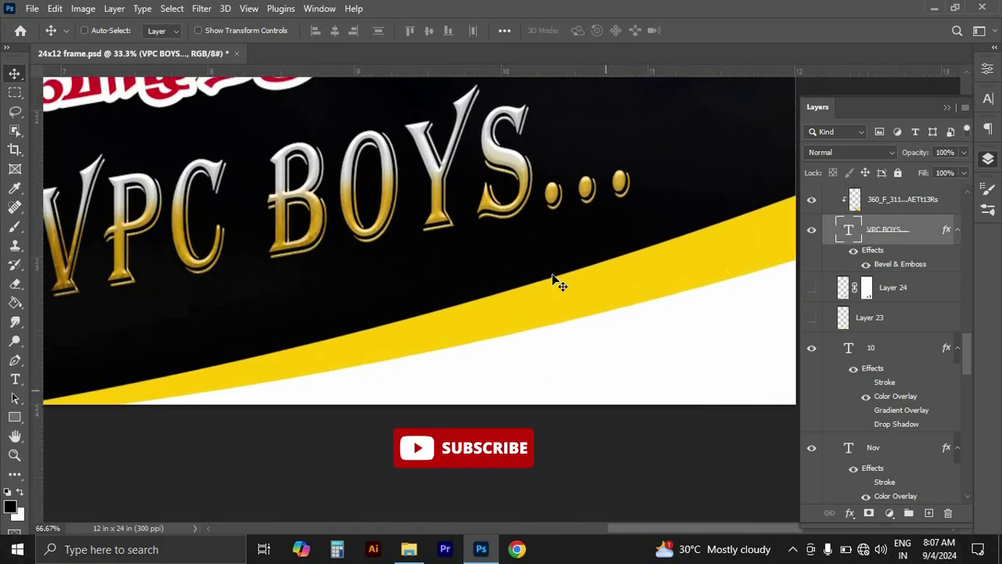
click(815, 205)
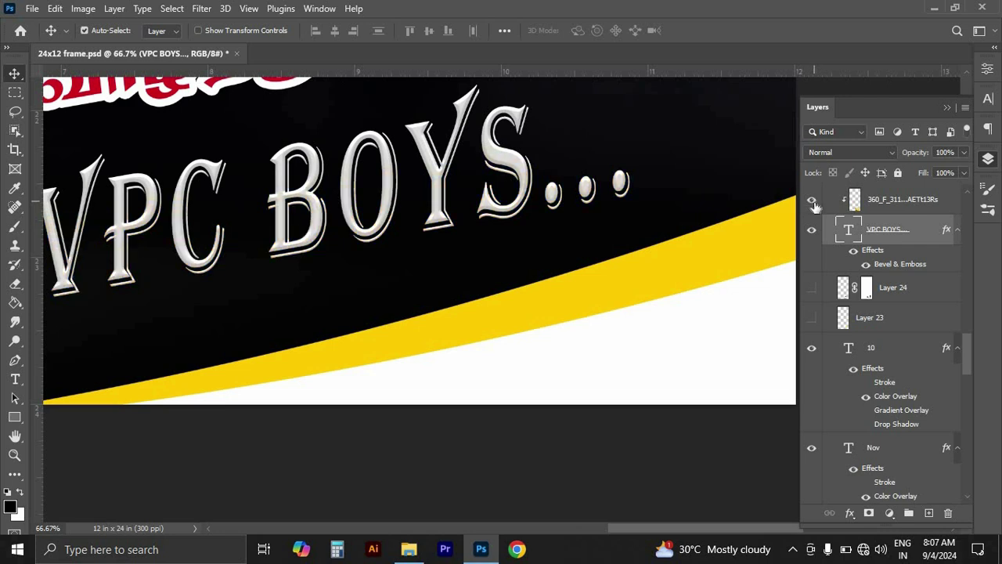
click(815, 205)
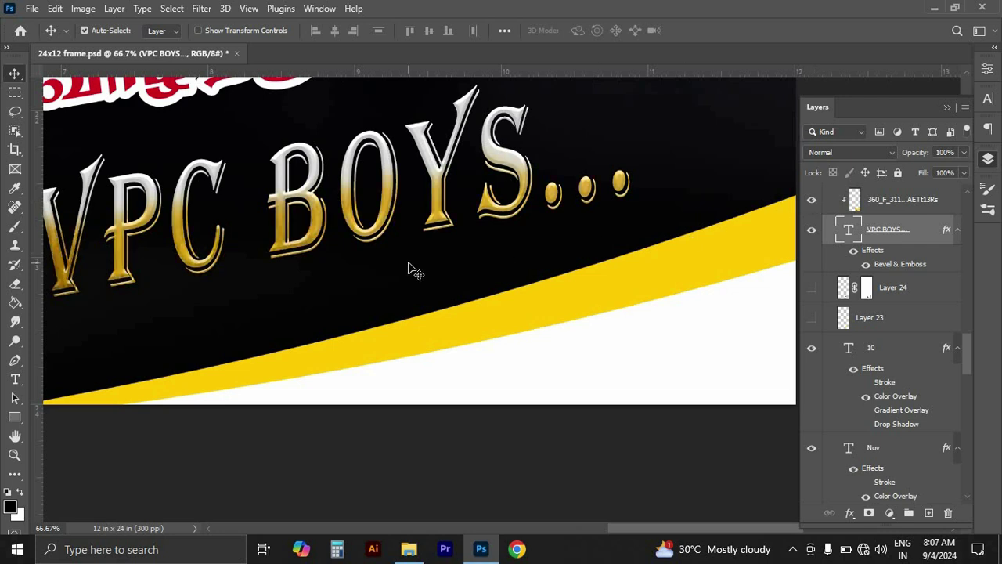
Collapse the layer list, open the "VPC BOYS..." line for text editing, and exit with no layer selected.
key(ctrl+minus)
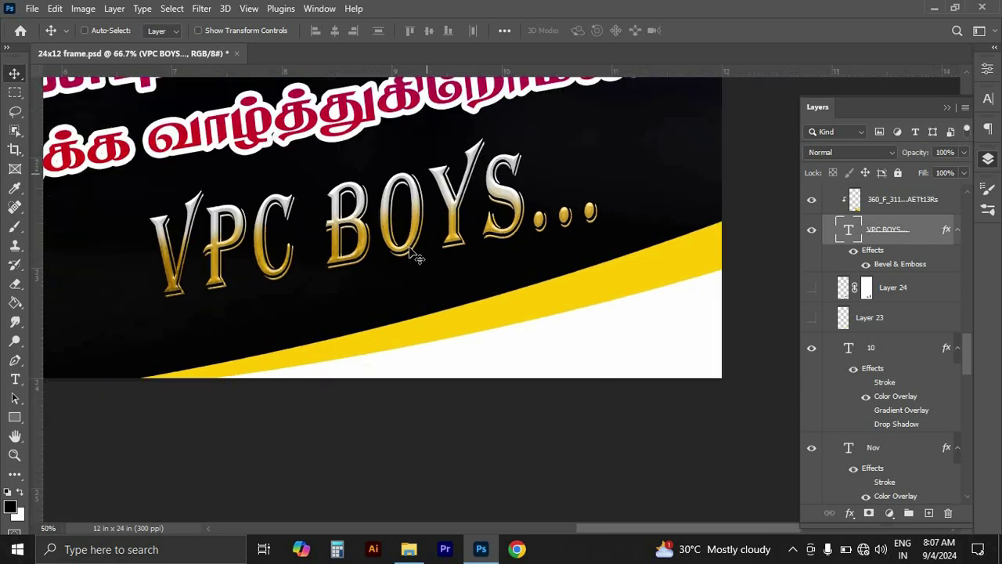
key(ctrl)
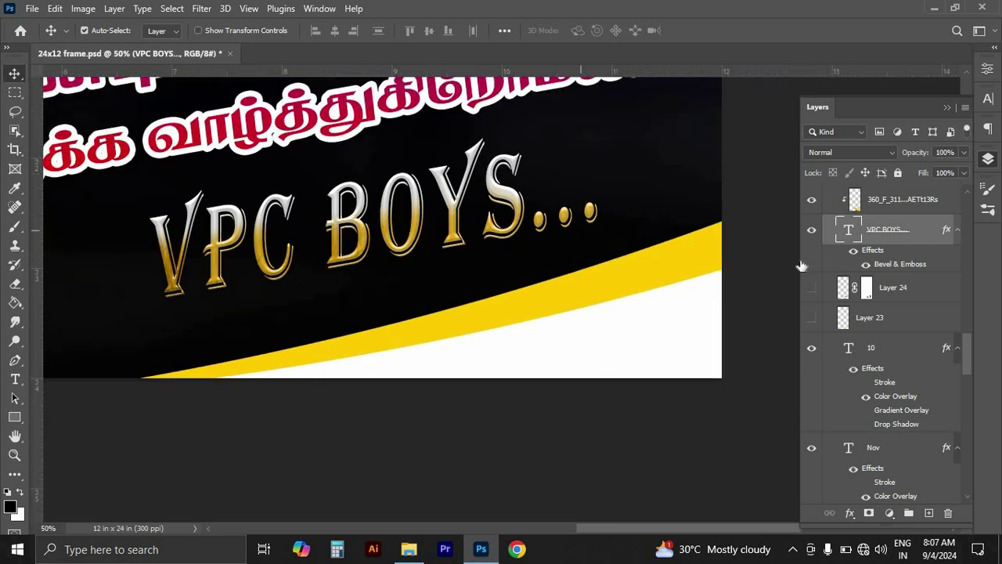
click(946, 107)
click(15, 379)
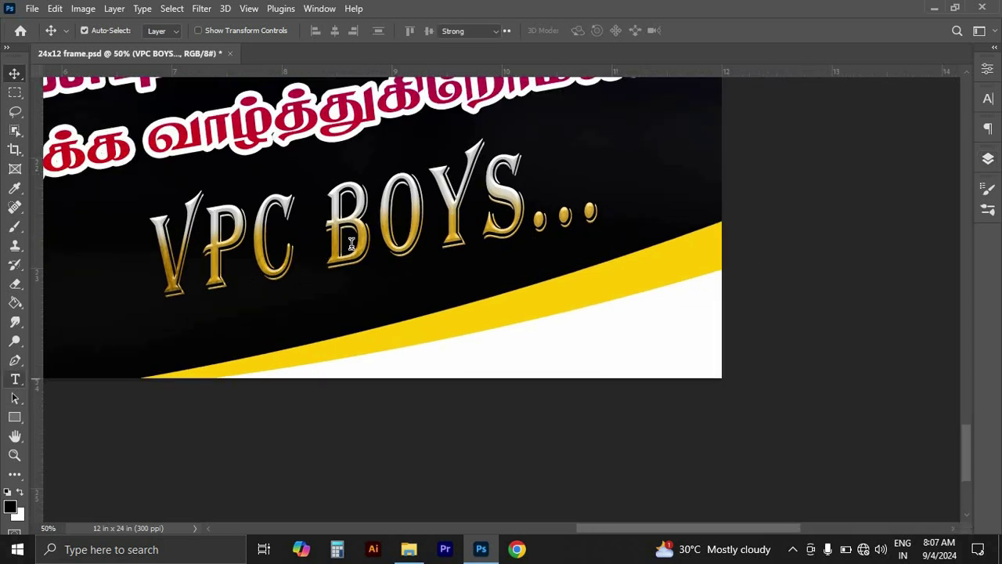
click(352, 243)
key(shift+Right)
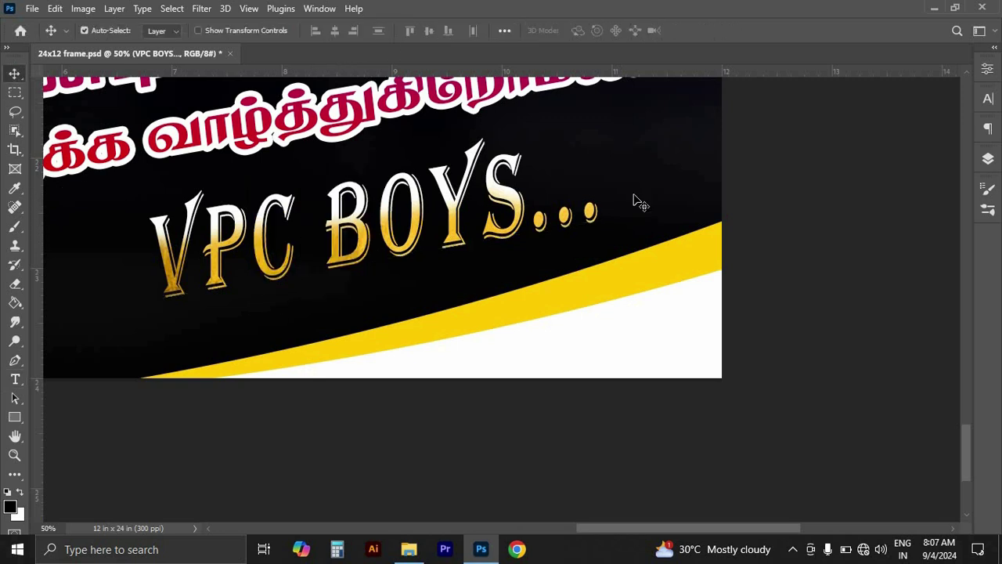
click(791, 222)
Nudge the white doves beside the groom about 0.3 inch to the right.
key(ctrl+0)
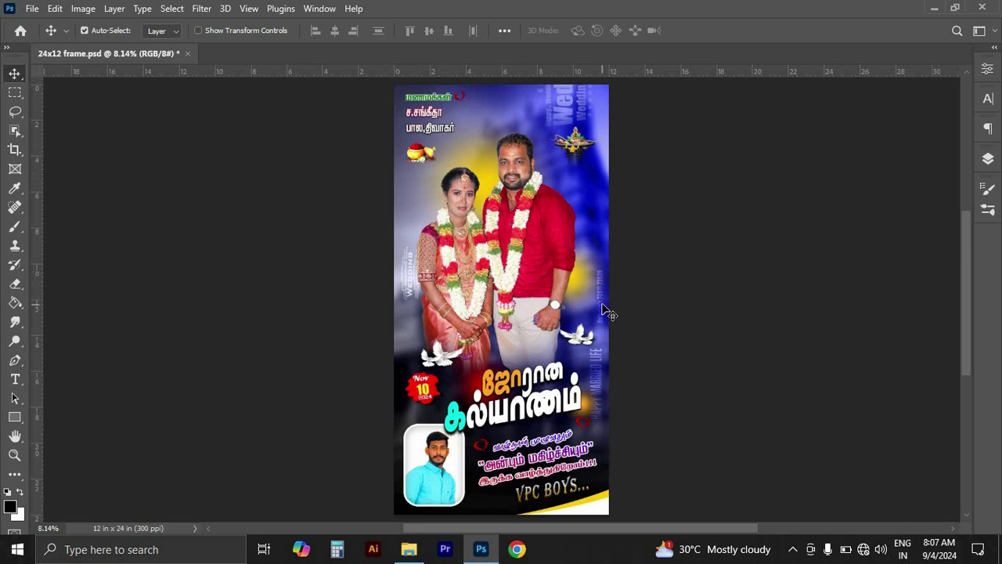
key(ctrl+plus)
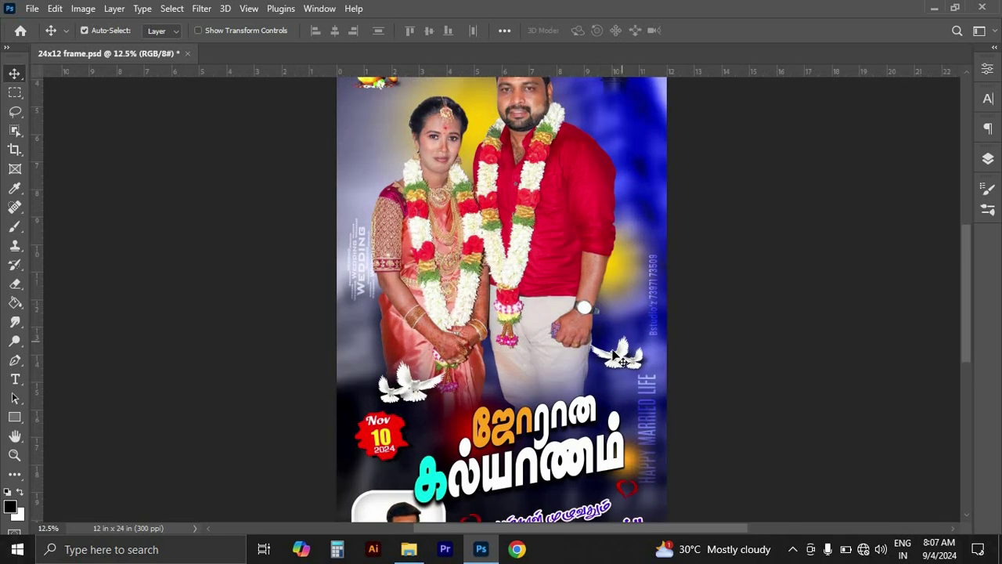
drag(615, 359, 622, 357)
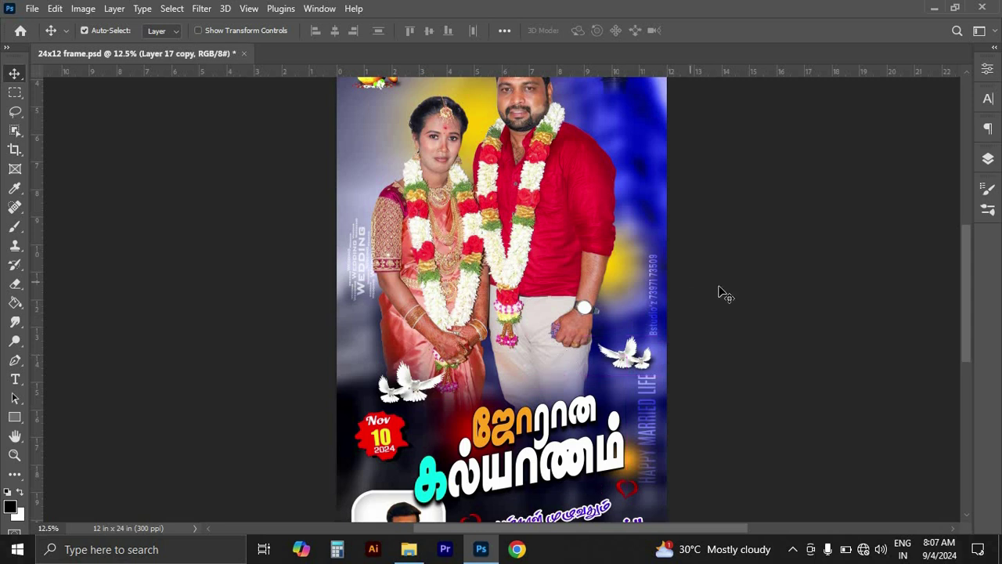